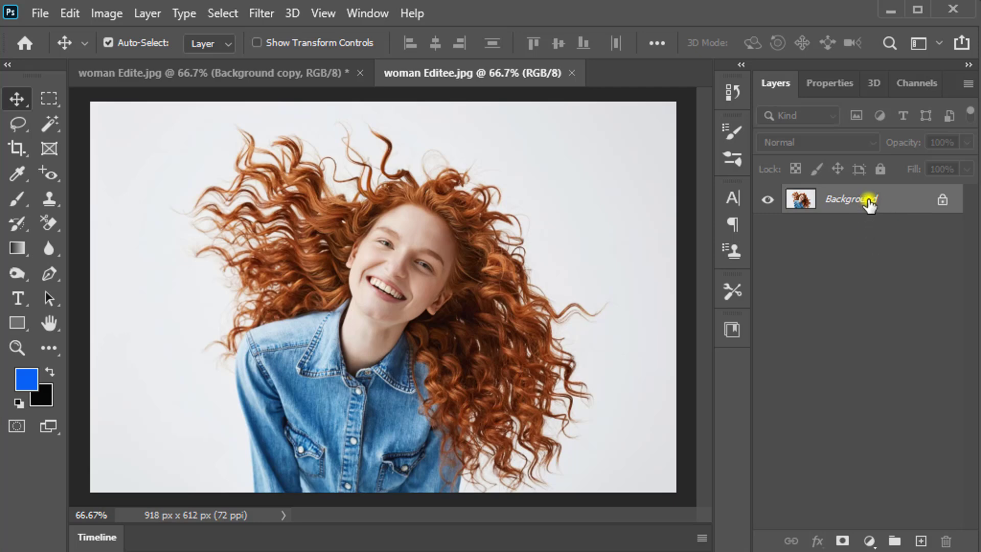
Duplicate the Background layer and hide the original Background layer.
left_click_drag(869, 203, 886, 511)
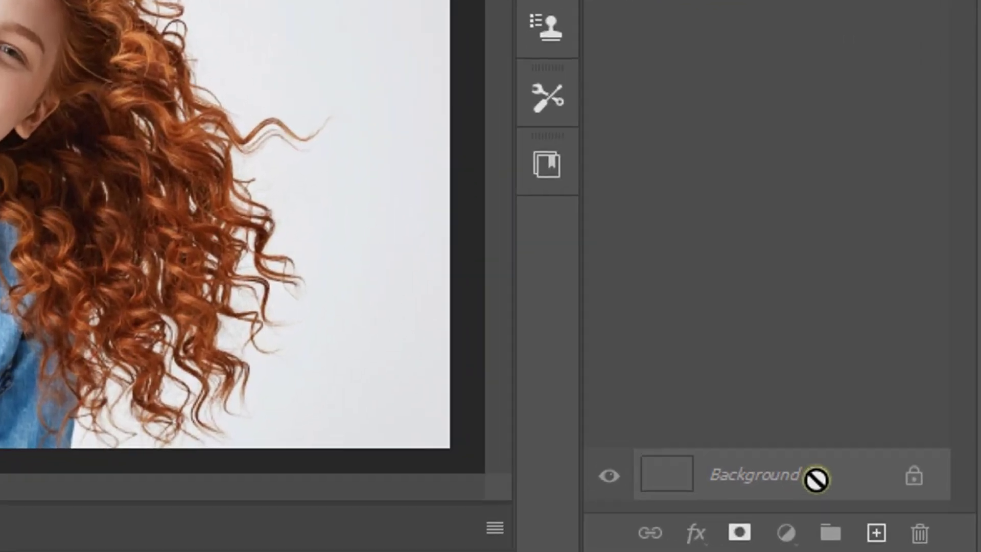
left_click_drag(816, 479, 847, 531)
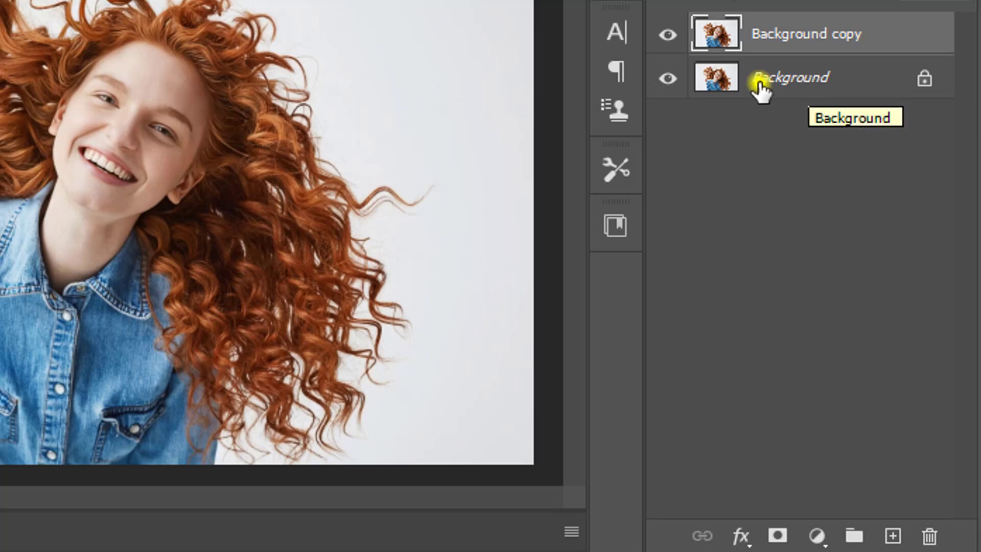
left_click(664, 79)
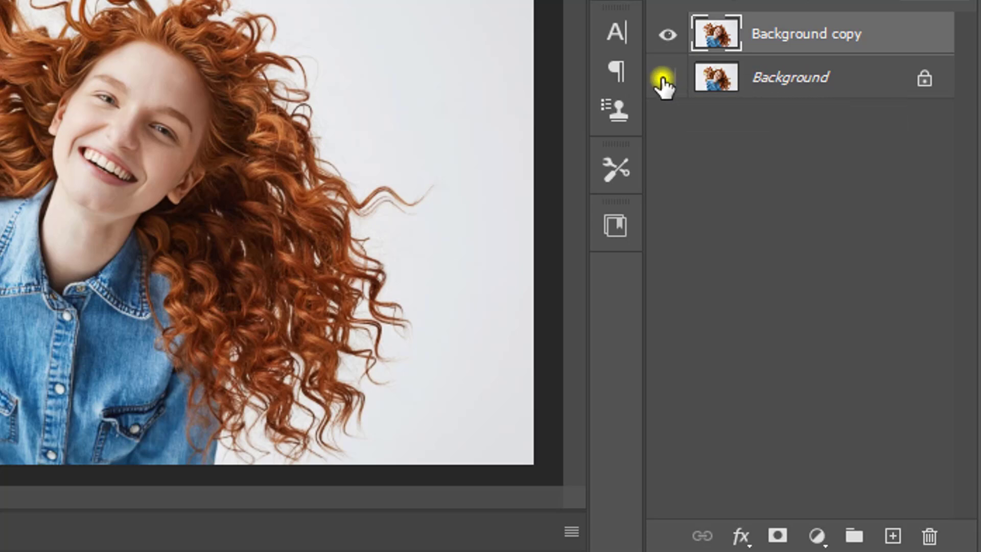
Add a Solid Color fill layer in blue #3099f1 directly above the Background layer.
left_click(832, 80)
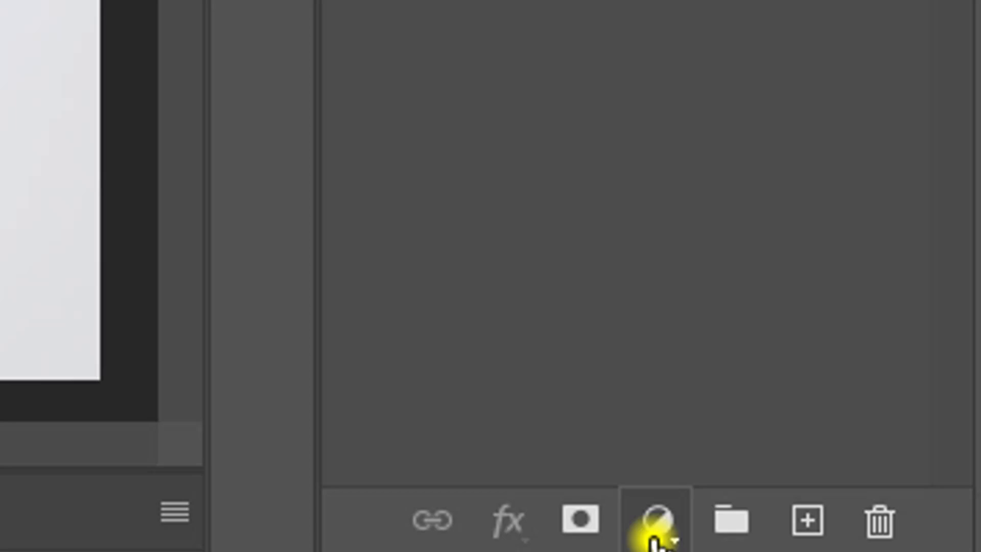
left_click(657, 527)
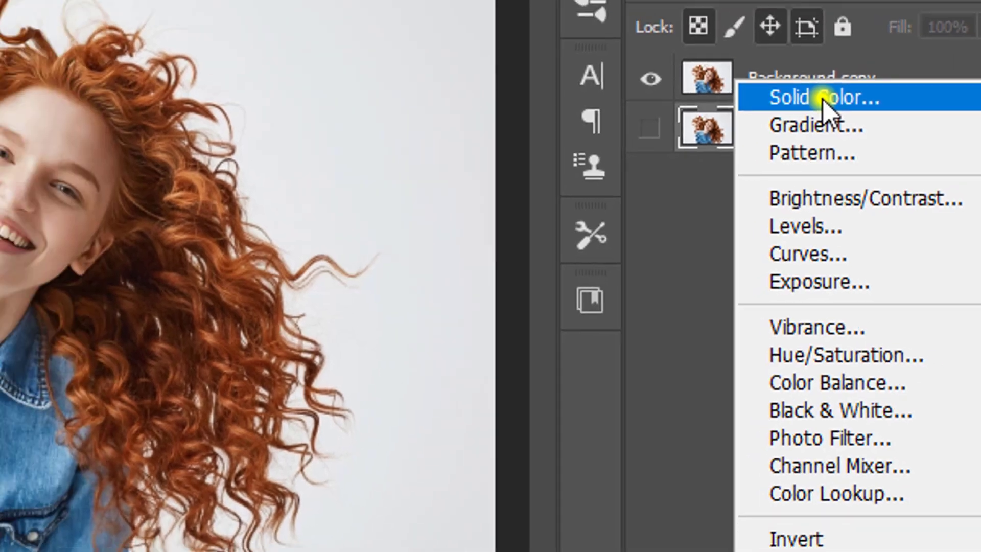
left_click(769, 79)
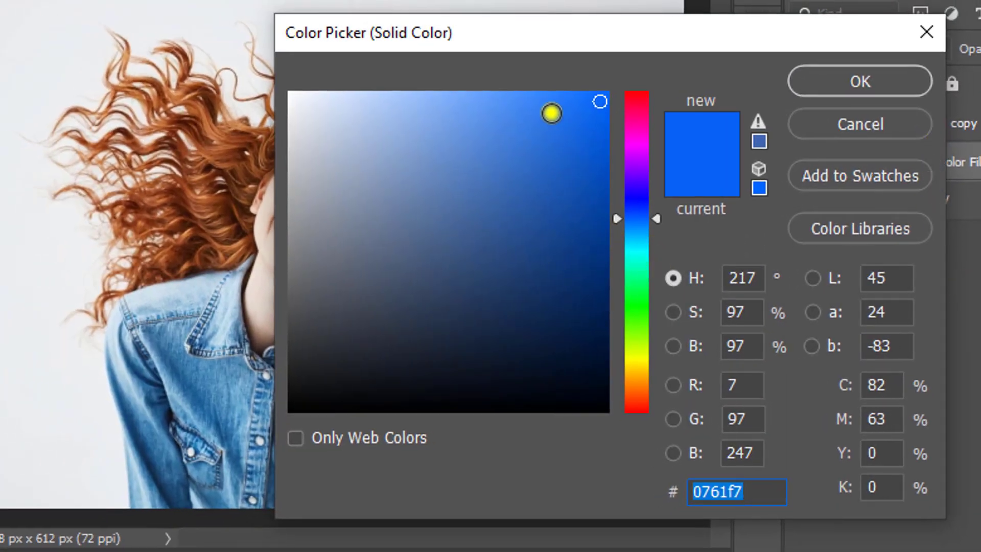
left_click(545, 109)
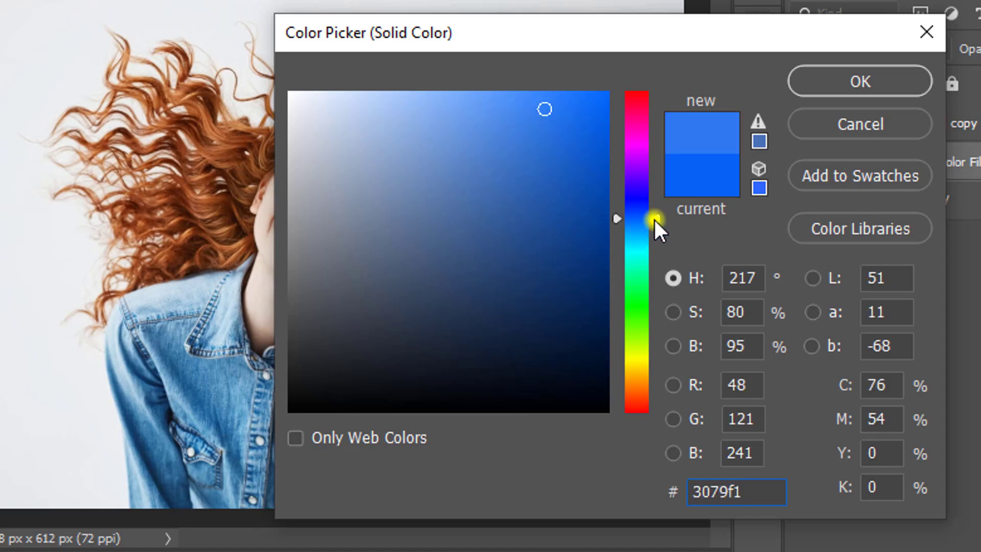
left_click_drag(655, 220, 650, 240)
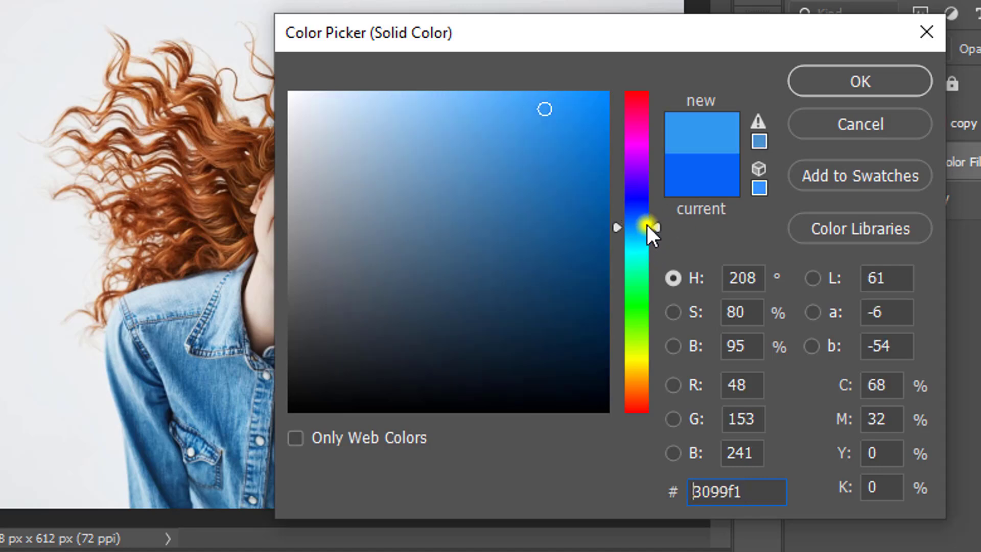
left_click(857, 82)
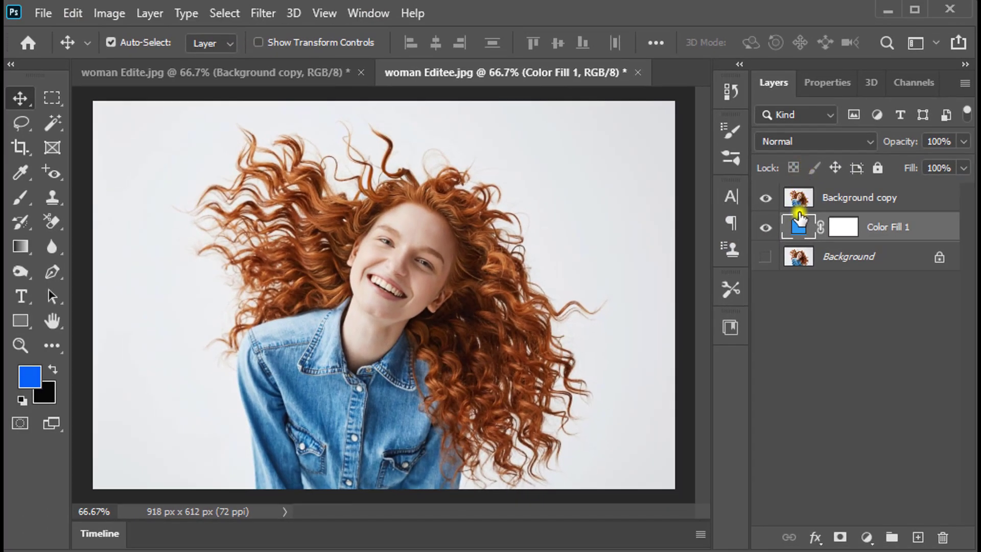
Make the Background copy layer active and switch to the Quick Selection Tool.
key("w")
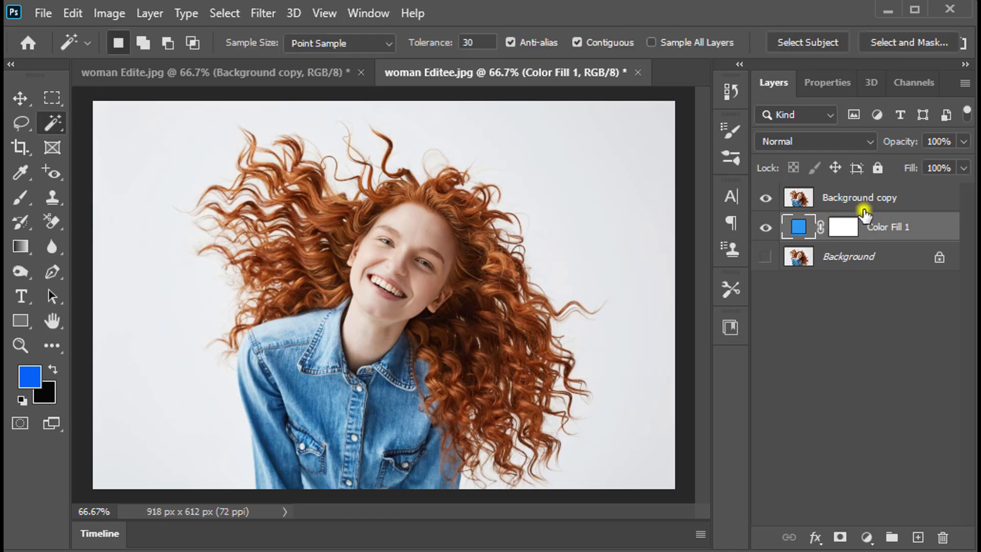
left_click(864, 200)
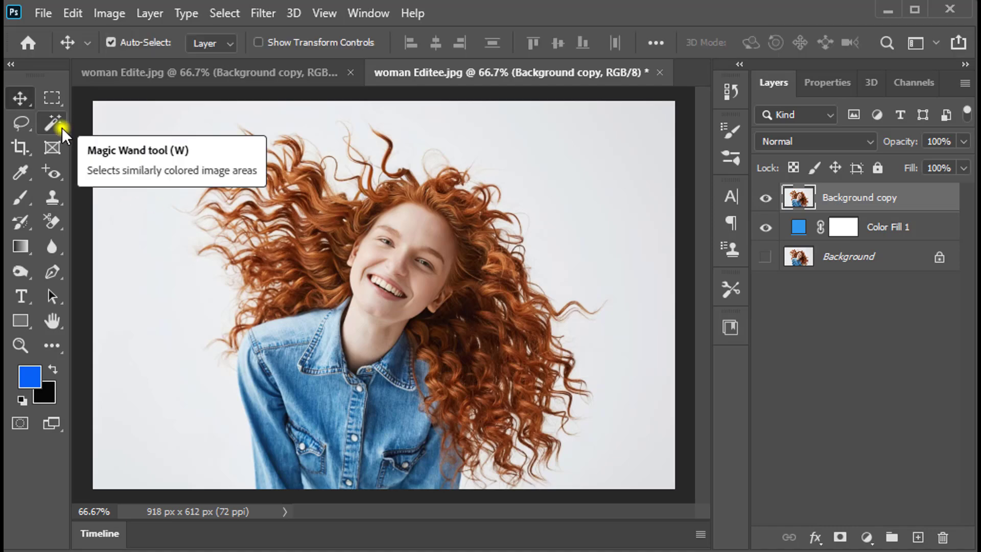
left_click(62, 127)
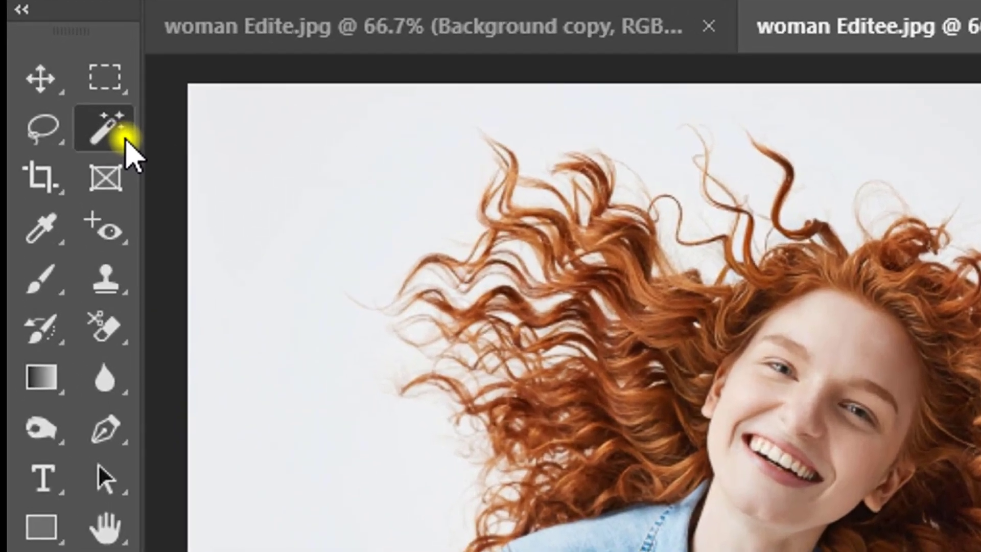
right_click(127, 139)
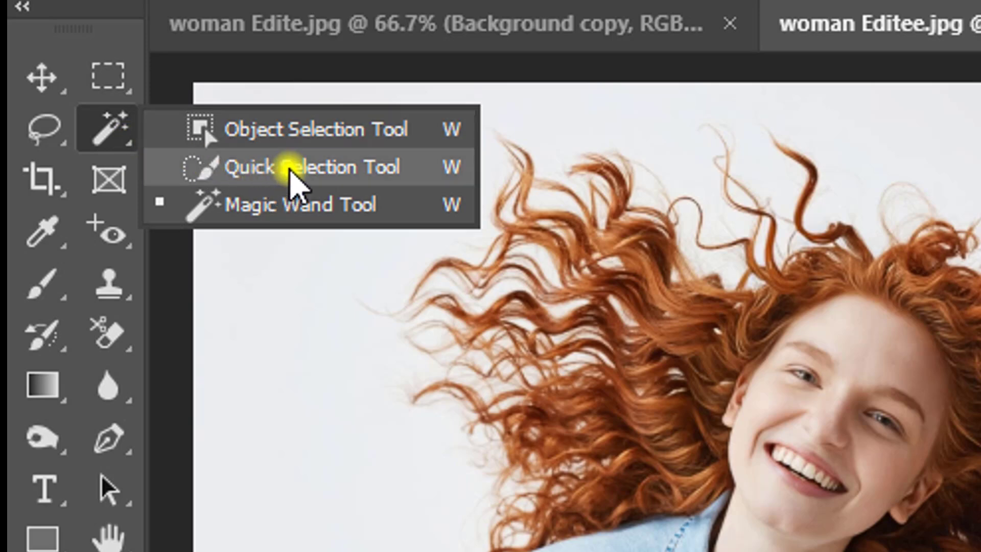
left_click(290, 169)
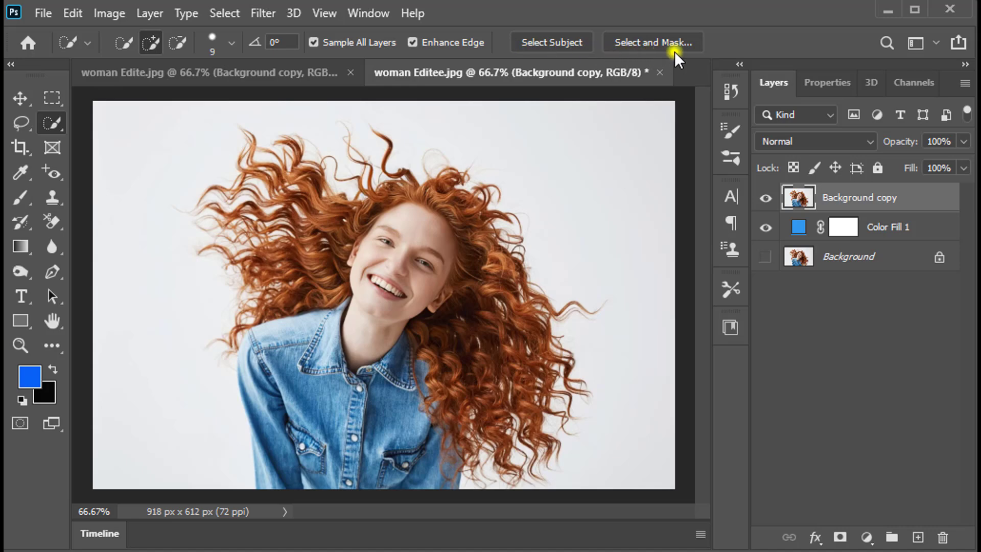
left_click(239, 15)
left_click(232, 15)
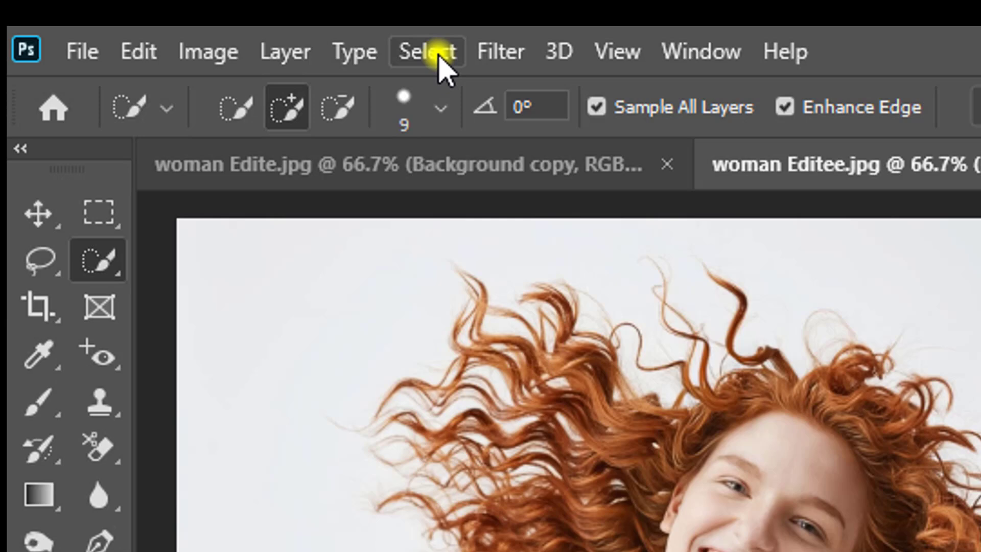
left_click(444, 56)
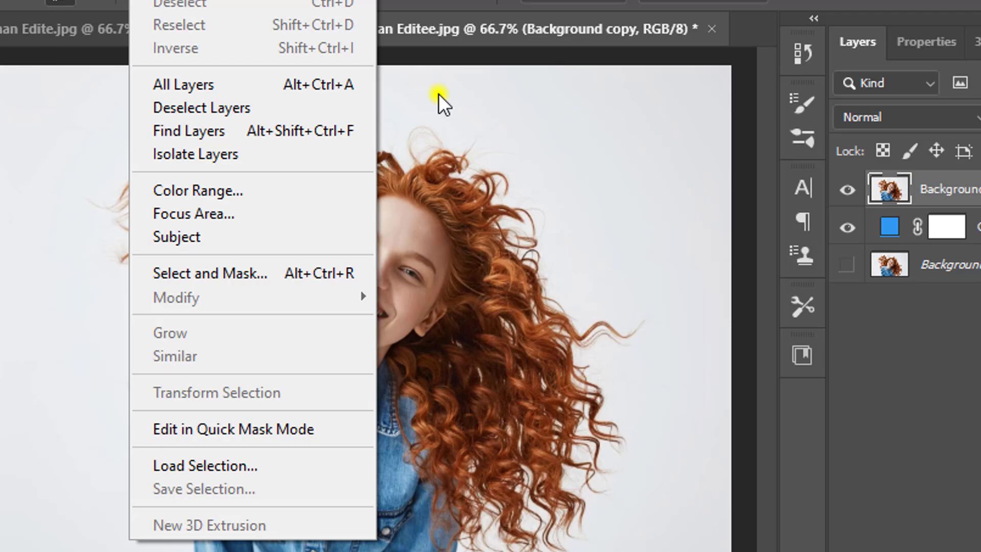
left_click(435, 64)
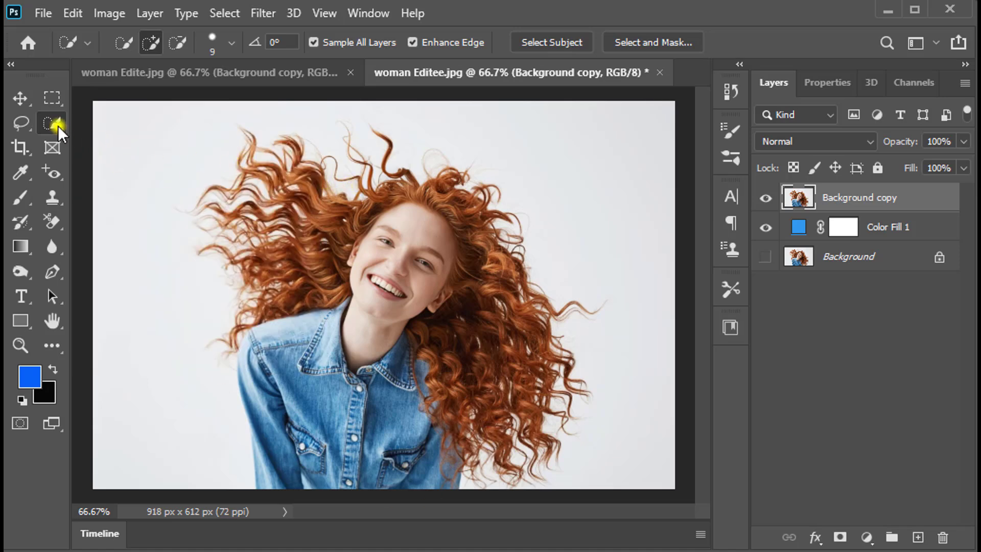
Try a Quick Selection over the hair and a freehand Lasso selection around the woman, deselecting each one.
mouse_move(283, 167)
left_mouse_down()
mouse_move(412, 234)
mouse_move(453, 297)
mouse_move(490, 419)
mouse_move(457, 449)
mouse_move(336, 438)
mouse_move(289, 406)
mouse_move(245, 183)
mouse_move(260, 142)
mouse_move(229, 175)
mouse_move(214, 225)
mouse_move(215, 281)
left_mouse_up()
key("ctrl+d")
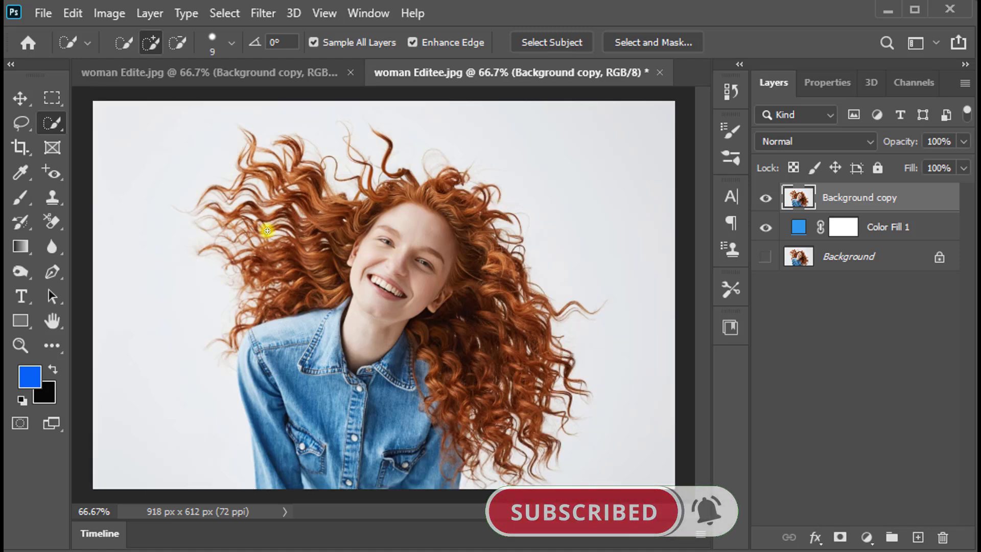
left_click(21, 123)
mouse_move(238, 470)
left_mouse_down()
mouse_move(197, 352)
mouse_move(213, 281)
mouse_move(192, 204)
mouse_move(199, 163)
mouse_move(253, 112)
left_mouse_up()
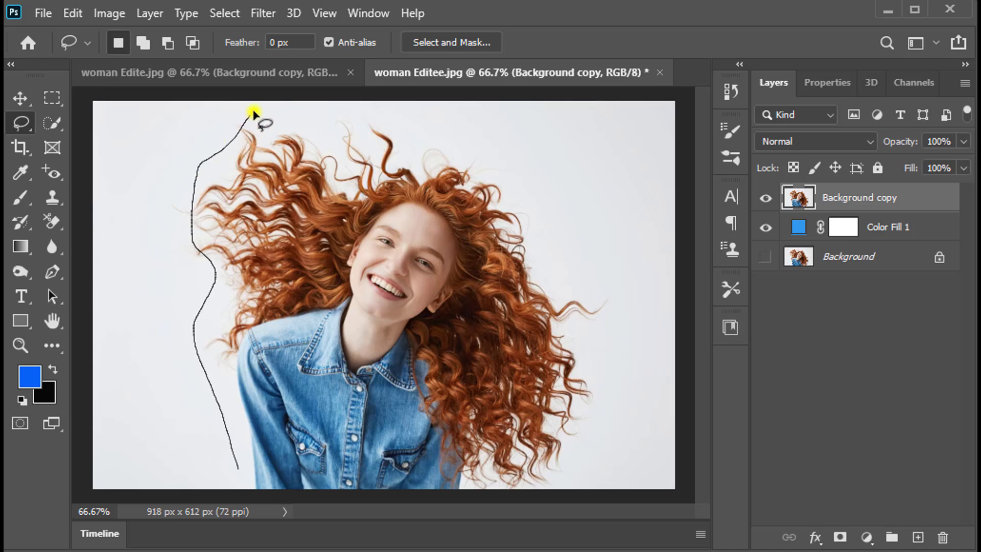
mouse_move(449, 153)
left_mouse_down()
mouse_move(511, 147)
mouse_move(530, 197)
left_mouse_up()
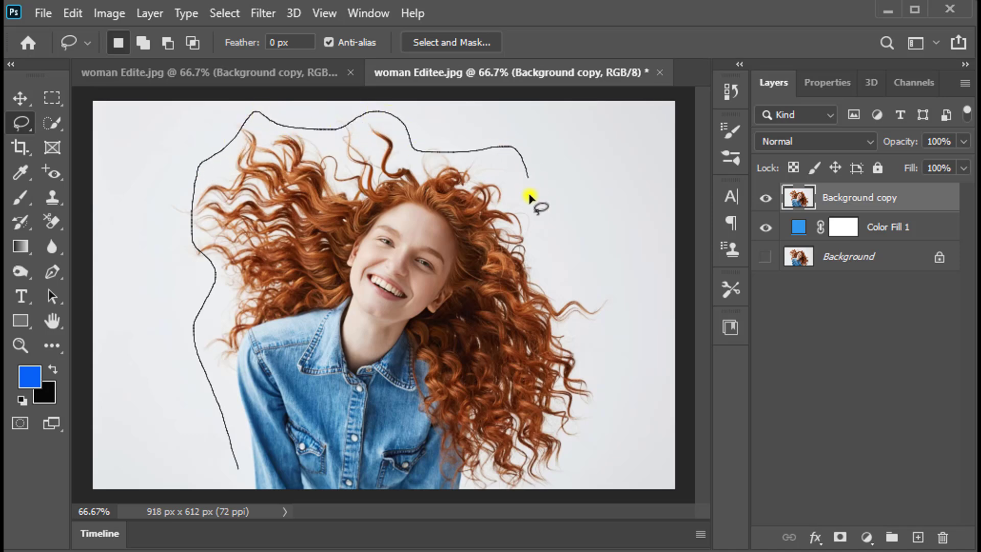
mouse_move(621, 315)
left_mouse_down()
mouse_move(564, 481)
mouse_move(514, 491)
mouse_move(253, 483)
mouse_move(235, 474)
left_mouse_up()
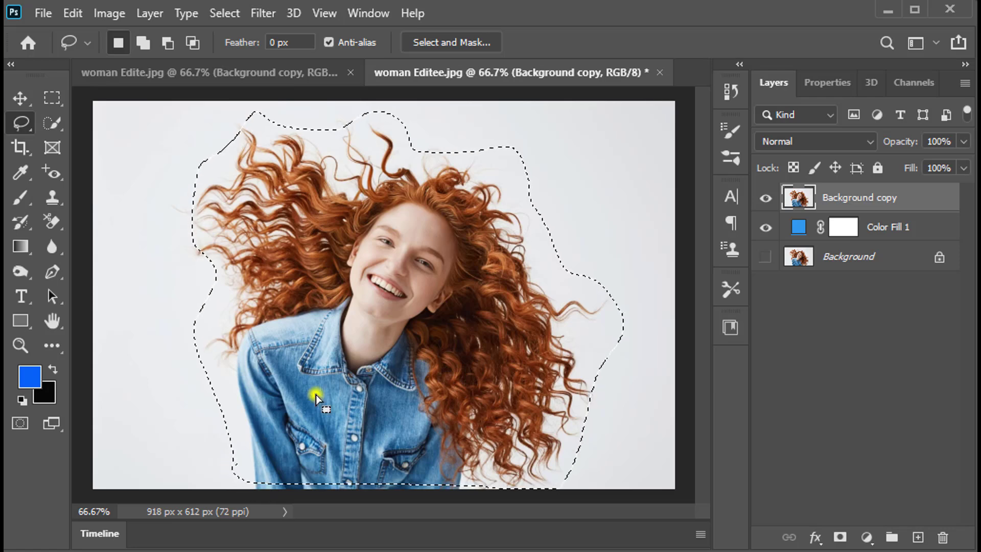
key("ctrl+d")
Select the woman with the Quick Selection Tool's Select Subject command and open the selection in Select and Mask.
key("w")
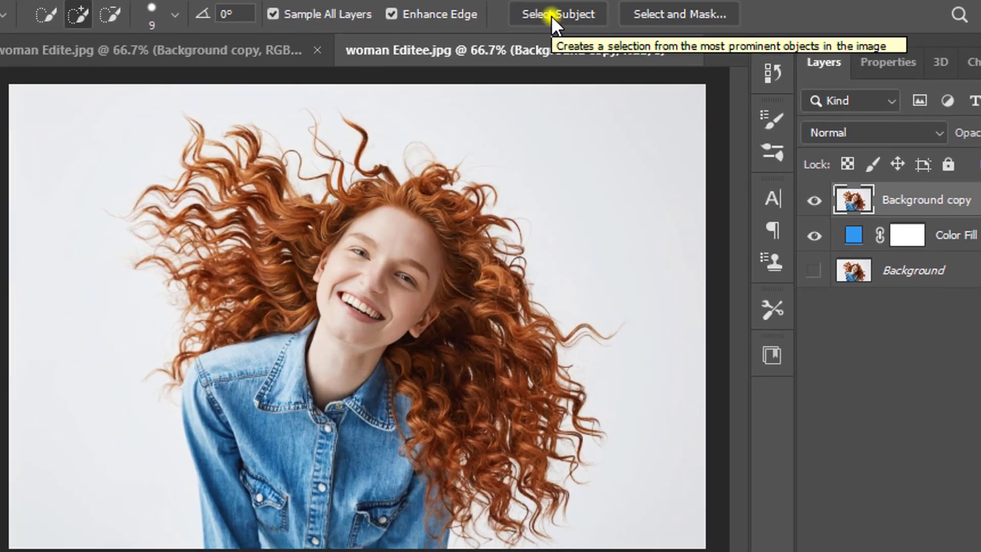
left_click(551, 16)
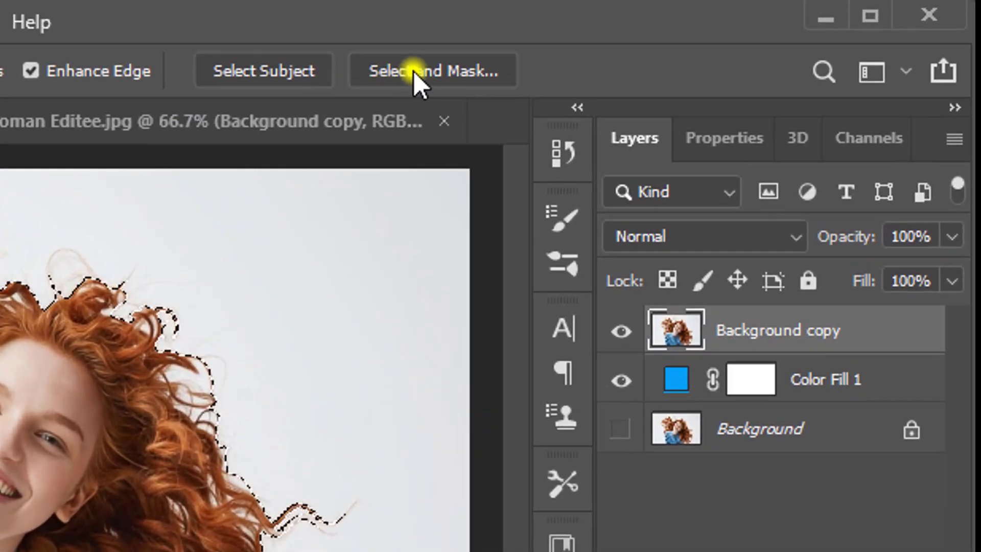
left_click(393, 71)
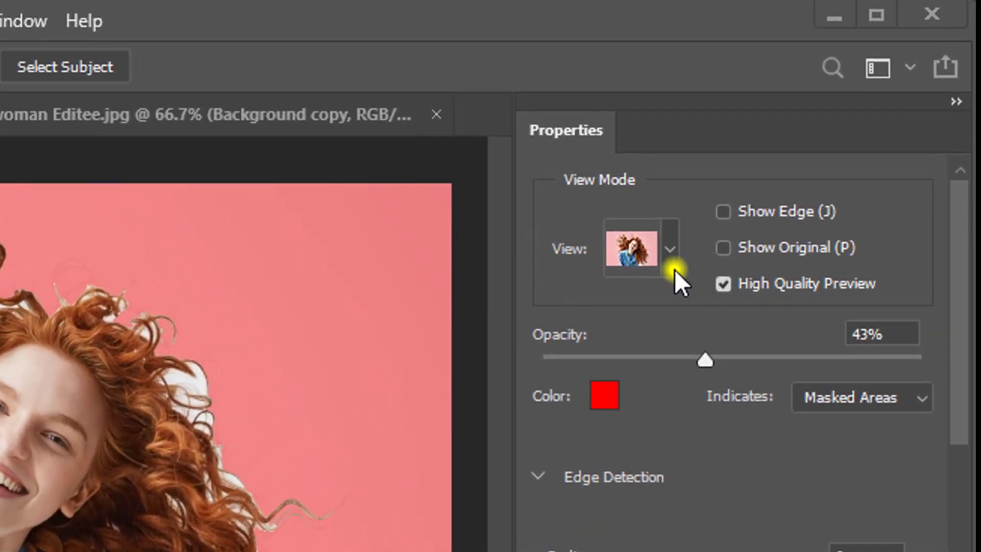
Preview the selection as Onion Skin at 100% transparency and enable Smart Radius with a 2 px edge detection radius.
left_click(670, 250)
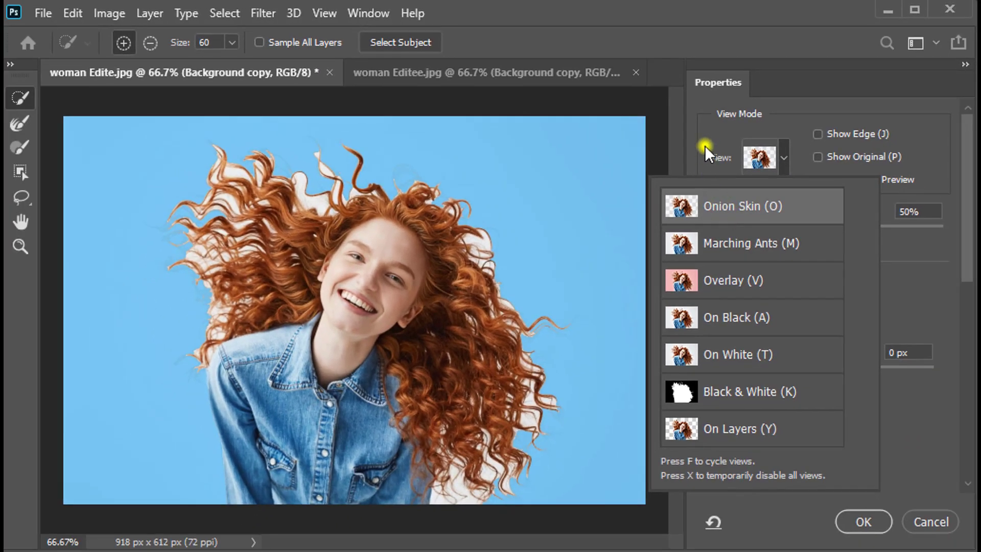
left_click(705, 148)
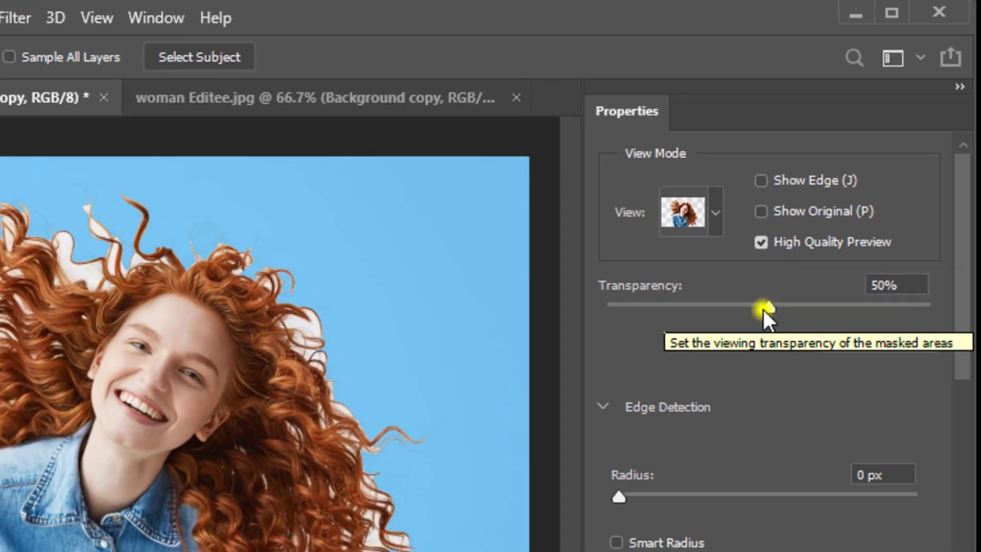
left_click_drag(724, 369, 940, 372)
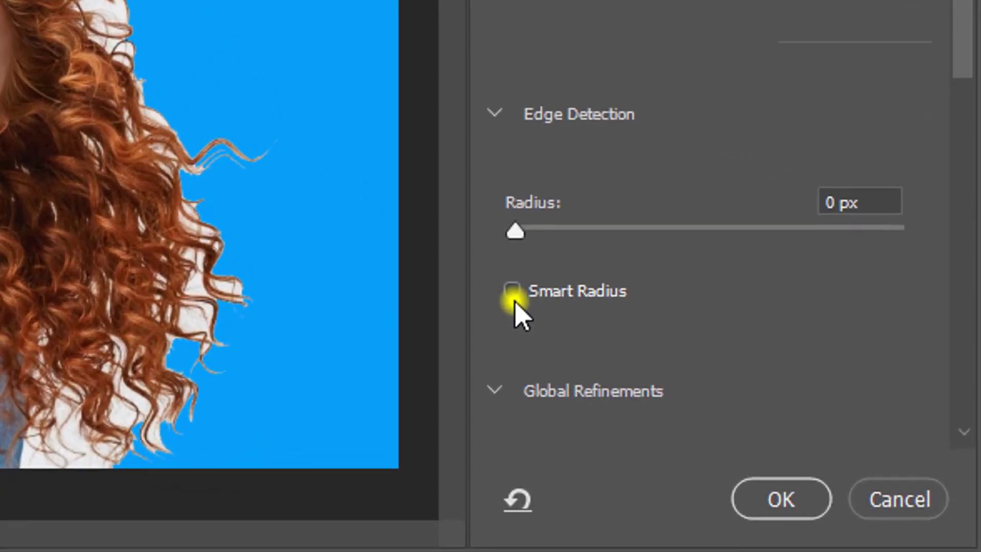
left_click(512, 293)
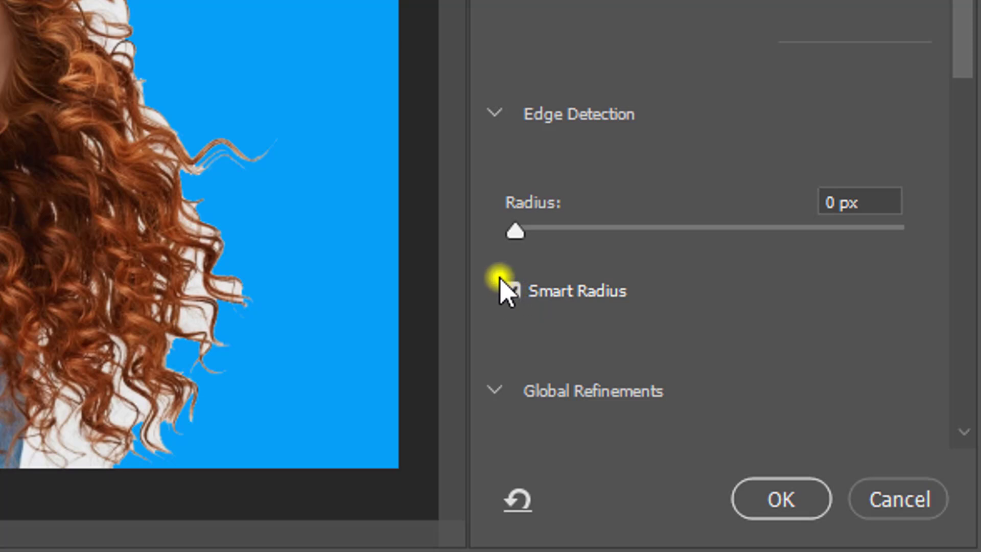
left_click_drag(516, 230, 549, 231)
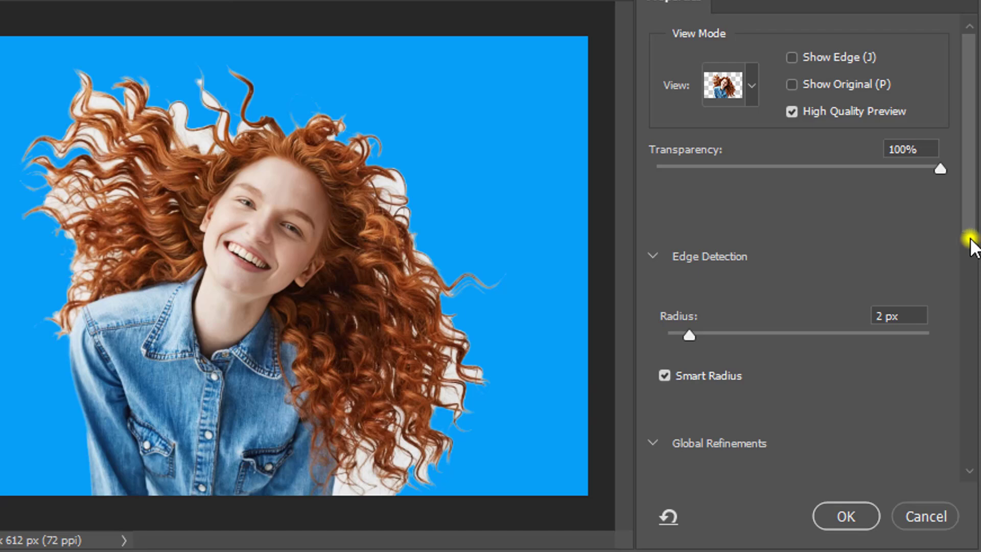
Enable Decontaminate Colors at 100% in the output settings and set the output to New Layer.
scroll(971, 246, "down", 2)
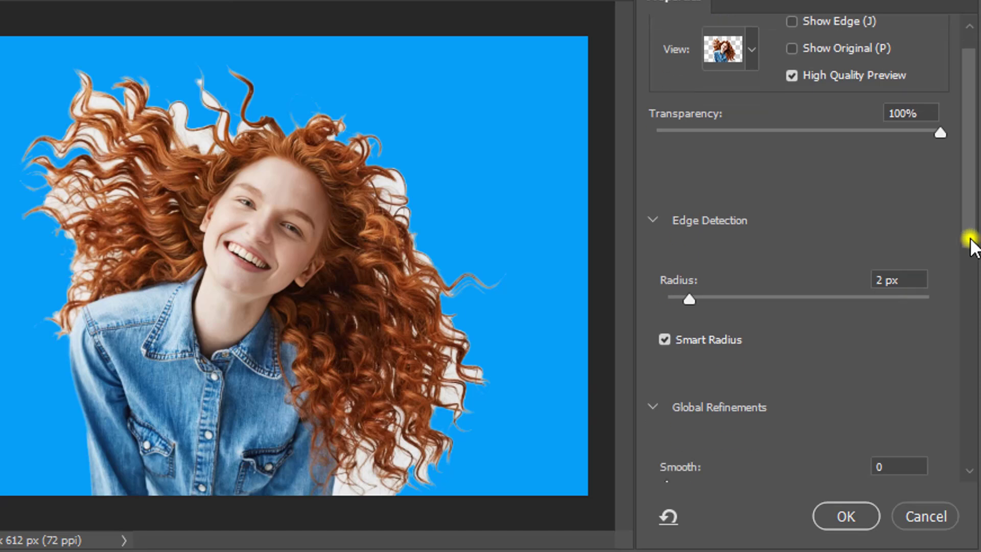
scroll(971, 245, "down", 3)
scroll(971, 245, "down", 6)
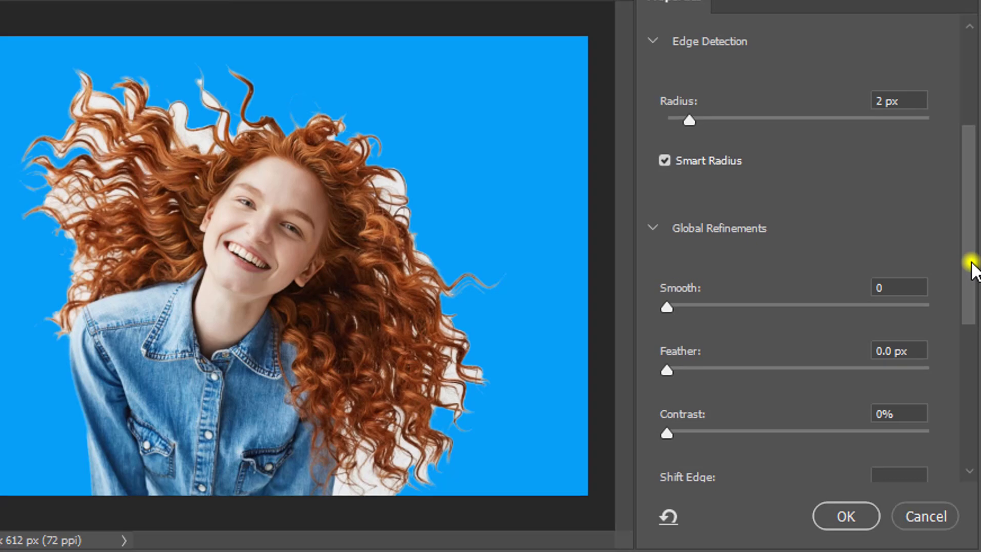
left_click_drag(972, 263, 959, 402)
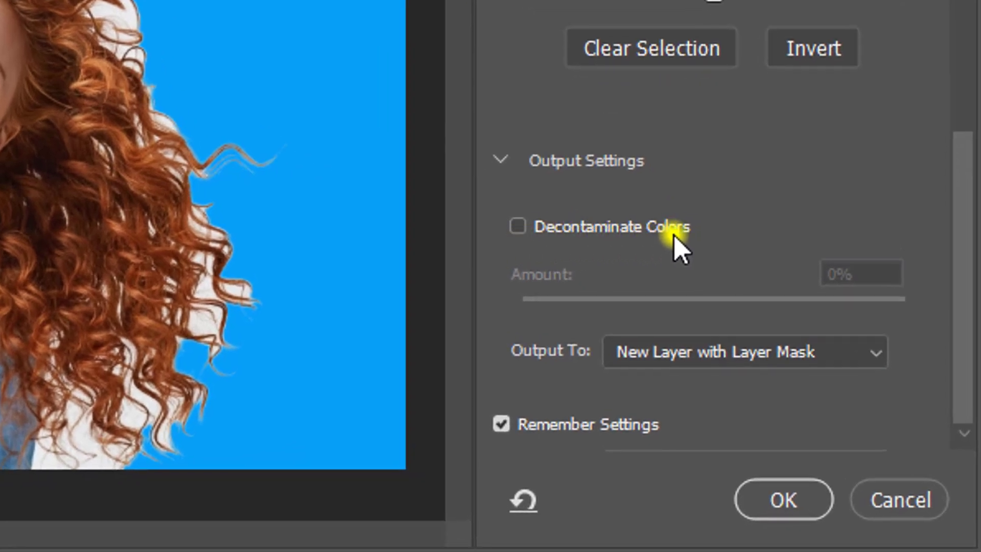
left_click(518, 228)
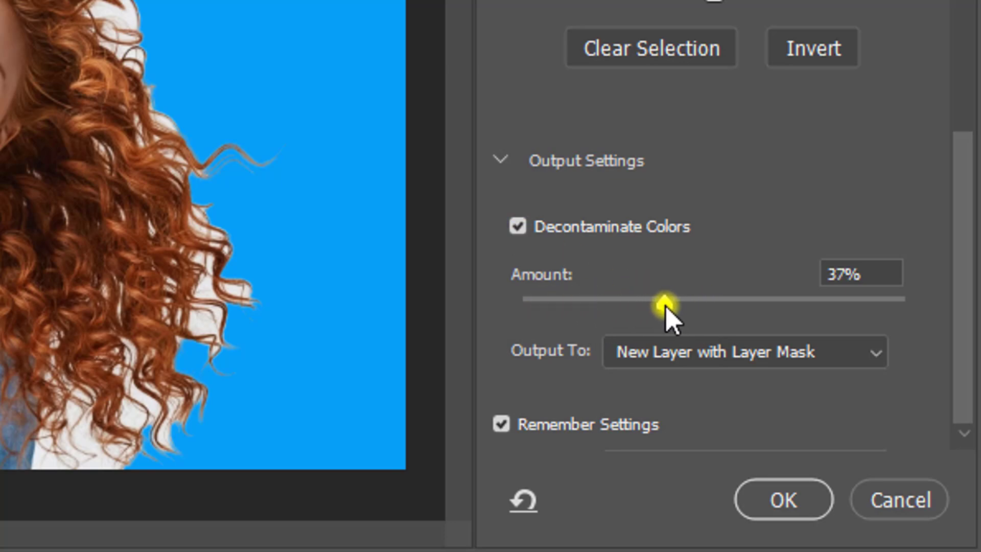
left_click_drag(665, 306, 907, 304)
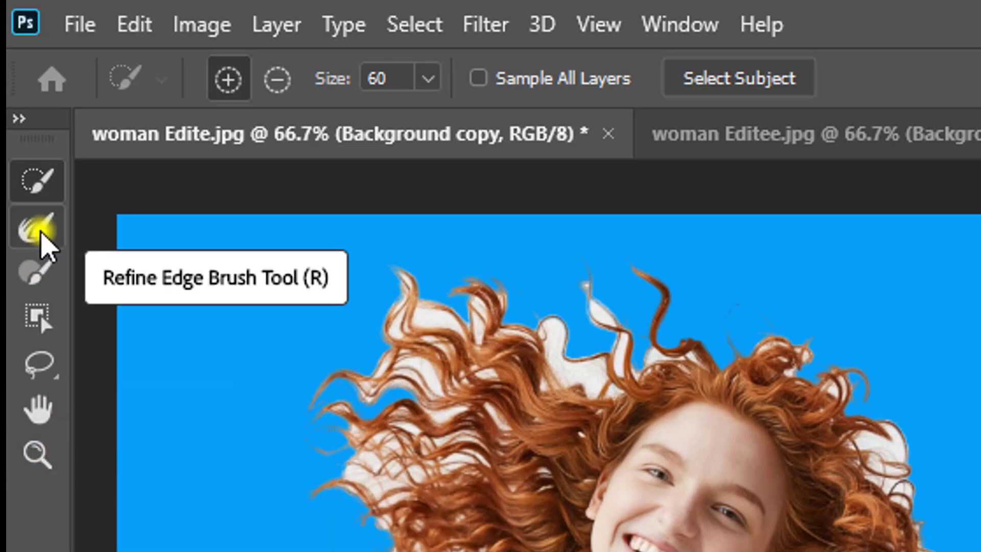
Brush over the white fringes all around the woman's curls using the Refine Edge Brush Tool with a reduced brush size.
left_click(40, 234)
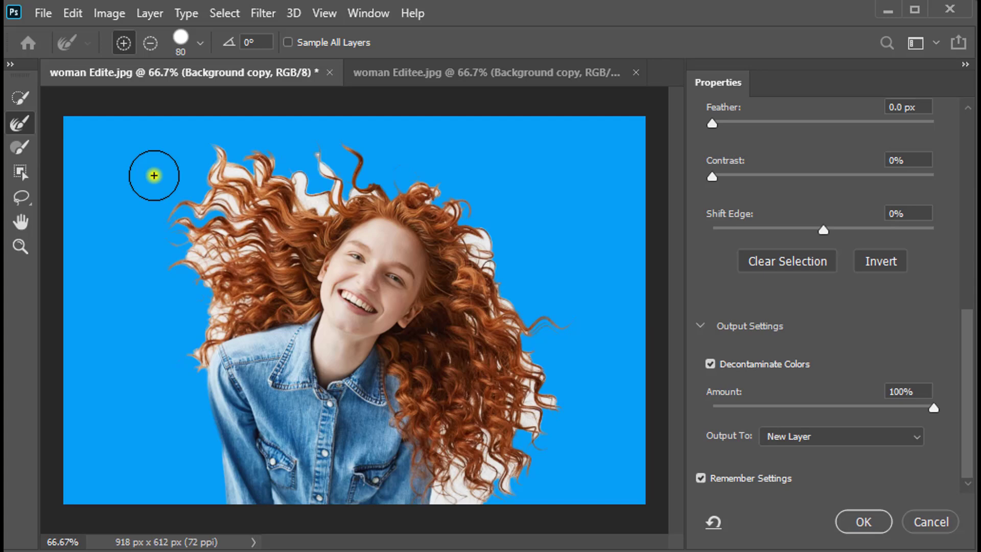
key("bracketleft")
key("bracketleft")
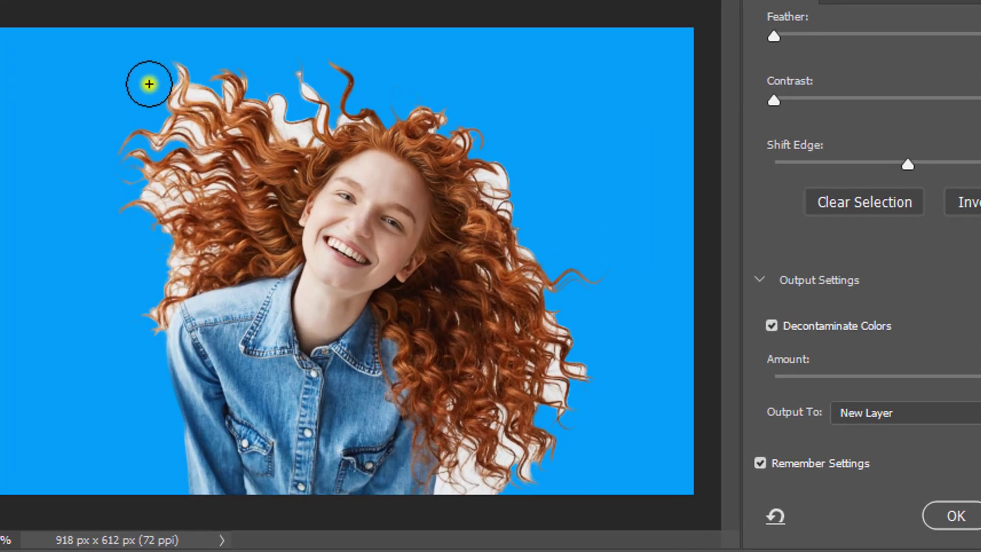
mouse_move(146, 81)
left_mouse_down()
mouse_move(204, 103)
mouse_move(174, 68)
mouse_move(171, 88)
mouse_move(243, 97)
mouse_move(234, 75)
mouse_move(185, 118)
mouse_move(211, 128)
mouse_move(149, 140)
mouse_move(158, 179)
mouse_move(195, 157)
mouse_move(225, 169)
mouse_move(215, 189)
mouse_move(163, 213)
mouse_move(152, 200)
mouse_move(194, 263)
mouse_move(140, 314)
mouse_move(161, 260)
mouse_move(228, 160)
mouse_move(280, 110)
mouse_move(302, 114)
mouse_move(308, 147)
mouse_move(331, 109)
mouse_move(361, 121)
mouse_move(307, 87)
mouse_move(426, 121)
mouse_move(456, 163)
mouse_move(479, 174)
mouse_move(470, 172)
mouse_move(485, 213)
mouse_move(506, 224)
mouse_move(499, 201)
mouse_move(521, 286)
mouse_move(518, 239)
mouse_move(480, 288)
mouse_move(544, 332)
mouse_move(560, 407)
mouse_move(551, 387)
mouse_move(581, 385)
mouse_move(503, 449)
mouse_move(529, 472)
mouse_move(456, 489)
mouse_move(474, 471)
mouse_move(463, 467)
mouse_move(463, 392)
mouse_move(497, 375)
mouse_move(501, 421)
mouse_move(514, 422)
mouse_move(536, 391)
mouse_move(534, 363)
mouse_move(527, 376)
mouse_move(534, 368)
mouse_move(171, 291)
mouse_move(153, 326)
mouse_move(164, 290)
mouse_move(138, 320)
mouse_move(169, 293)
mouse_move(169, 218)
mouse_move(130, 201)
mouse_move(147, 153)
mouse_move(124, 156)
mouse_move(122, 145)
mouse_move(193, 94)
mouse_move(240, 127)
mouse_move(196, 217)
mouse_move(219, 220)
left_mouse_up()
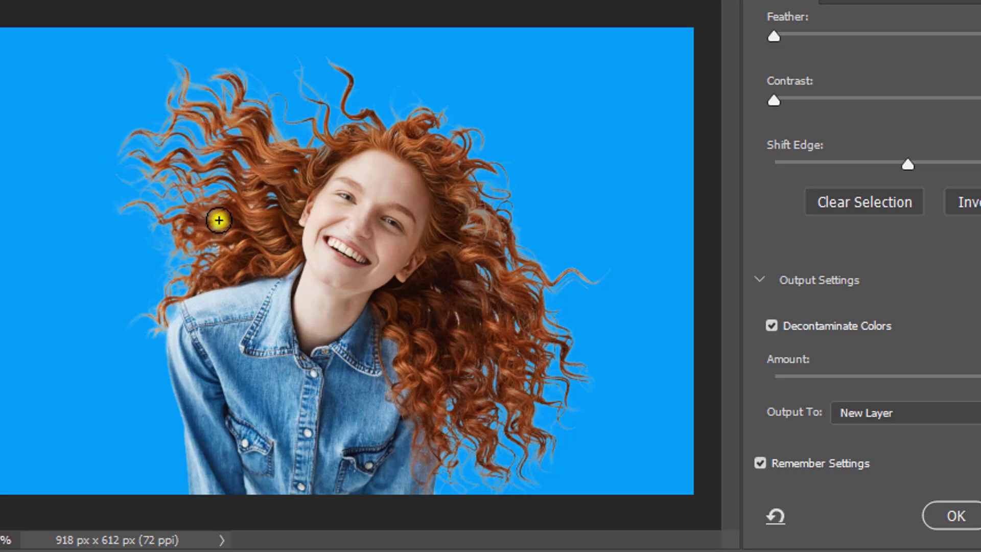
left_click_drag(174, 290, 149, 325)
left_click_drag(169, 174, 188, 186)
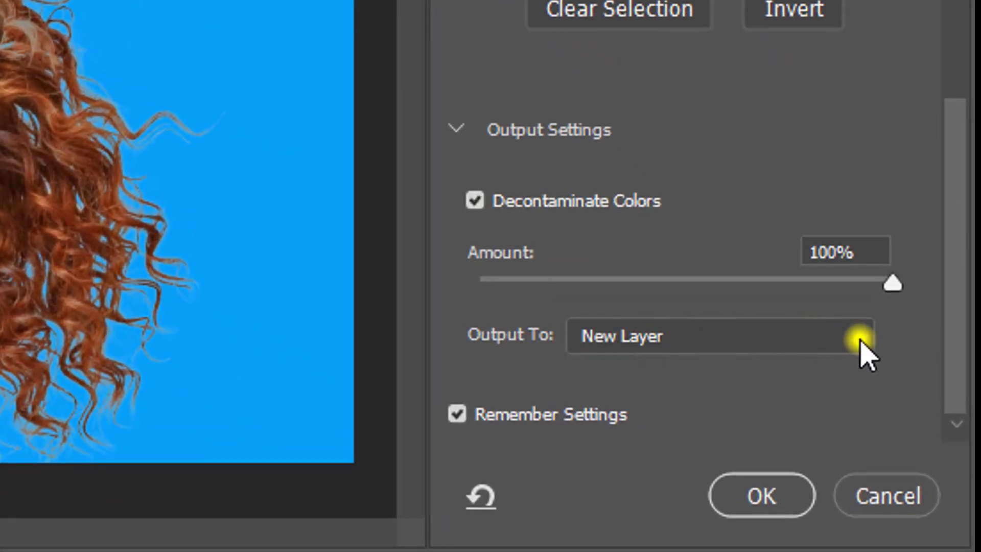
Change the output to New Layer with Layer Mask and apply the refined selection.
left_click(874, 362)
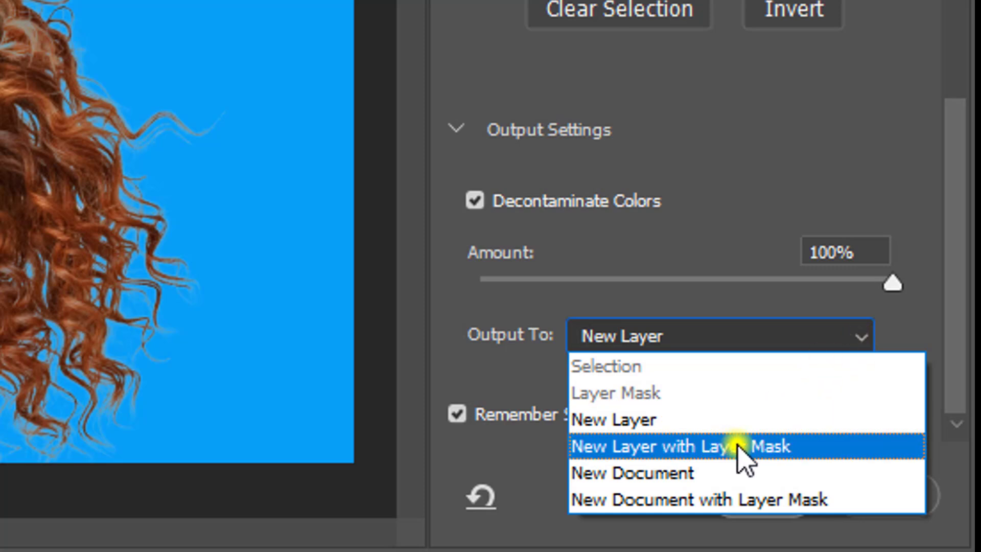
left_click(773, 448)
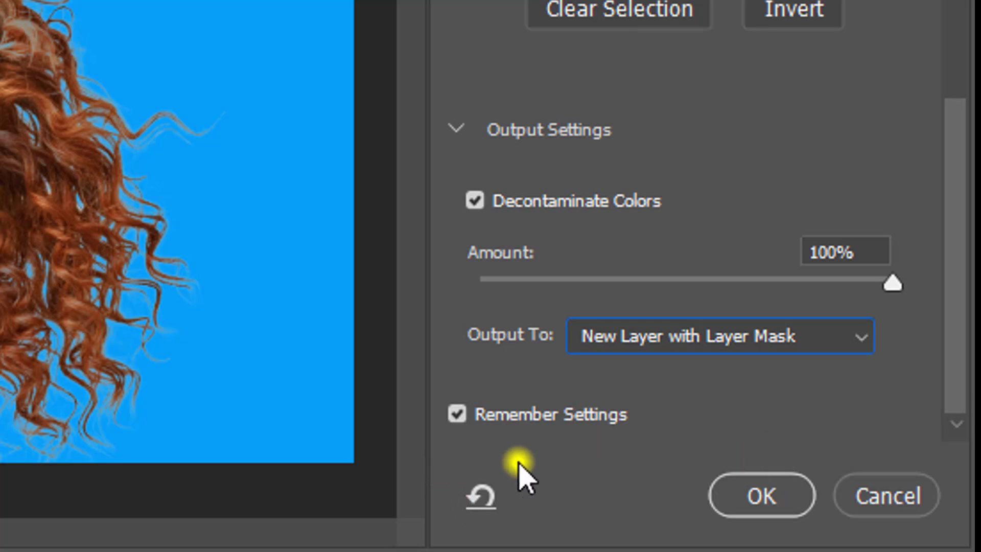
left_click(765, 504)
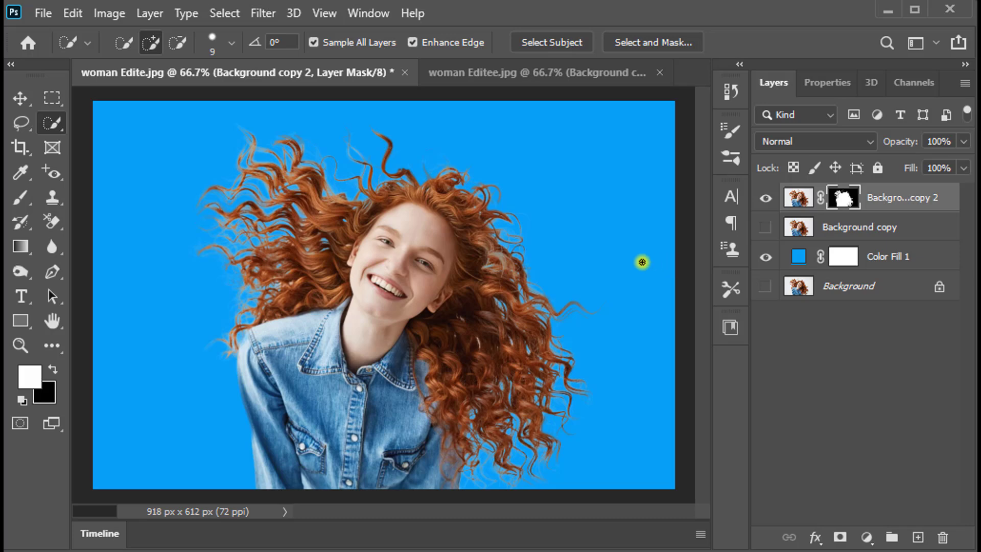
Try cyan and yellow hues on the solid color fill layer behind the woman and settle on bright cyan.
double_click(799, 259)
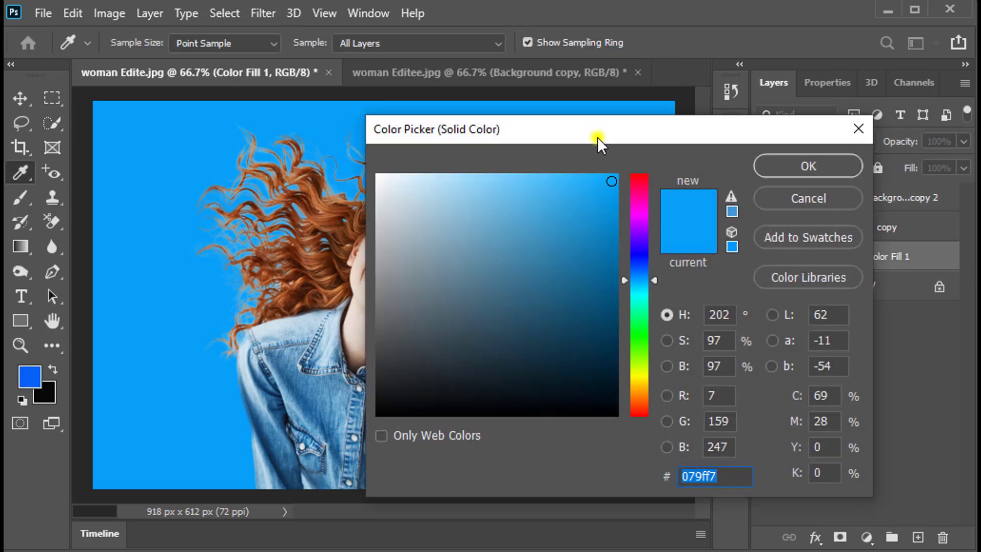
left_click_drag(600, 131, 796, 104)
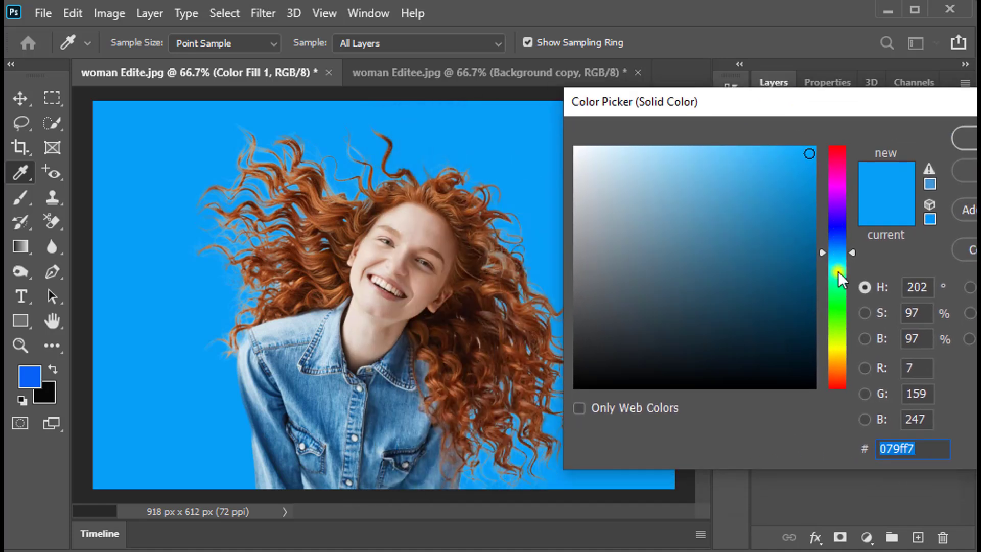
left_click_drag(839, 267, 839, 309)
left_click_drag(840, 265, 839, 344)
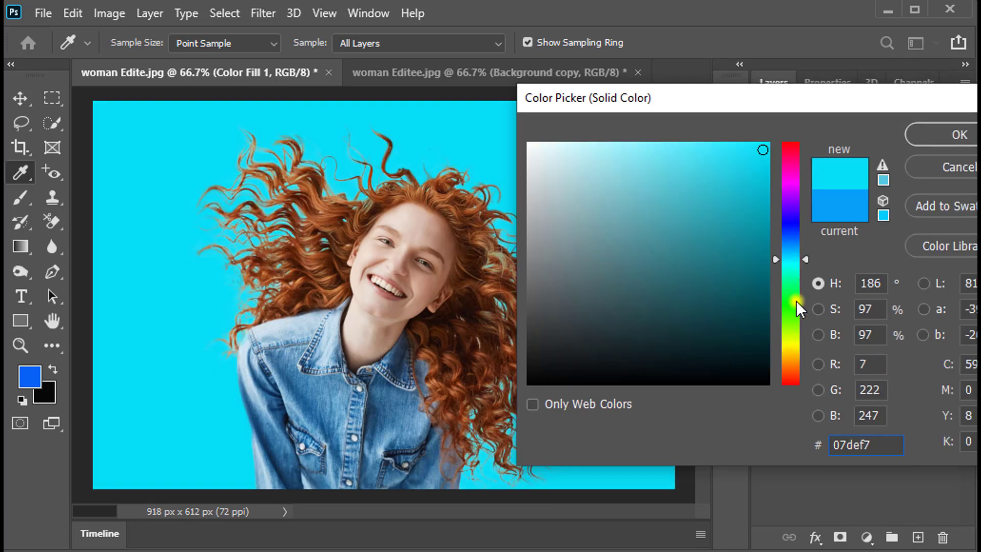
left_click_drag(790, 297, 788, 338)
left_click(787, 344)
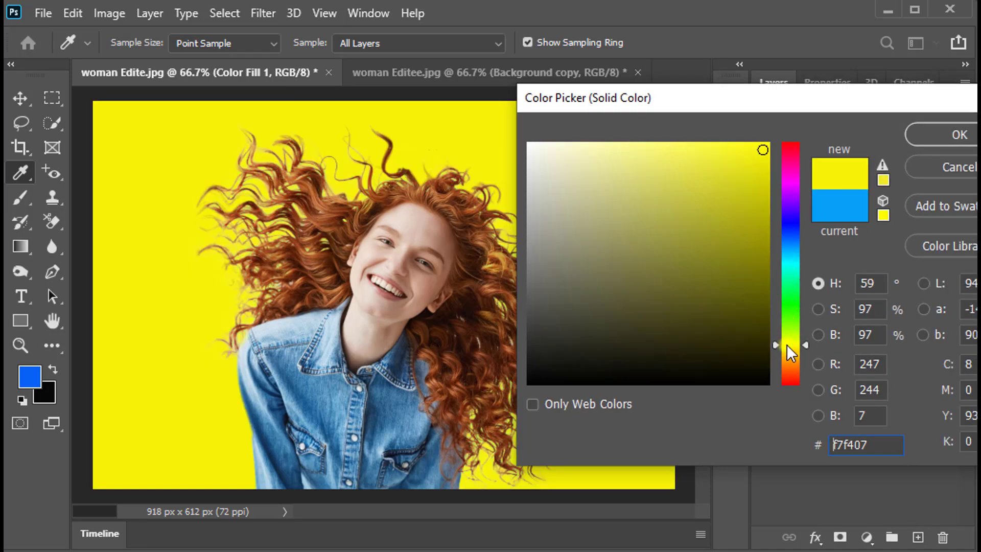
left_click(789, 263)
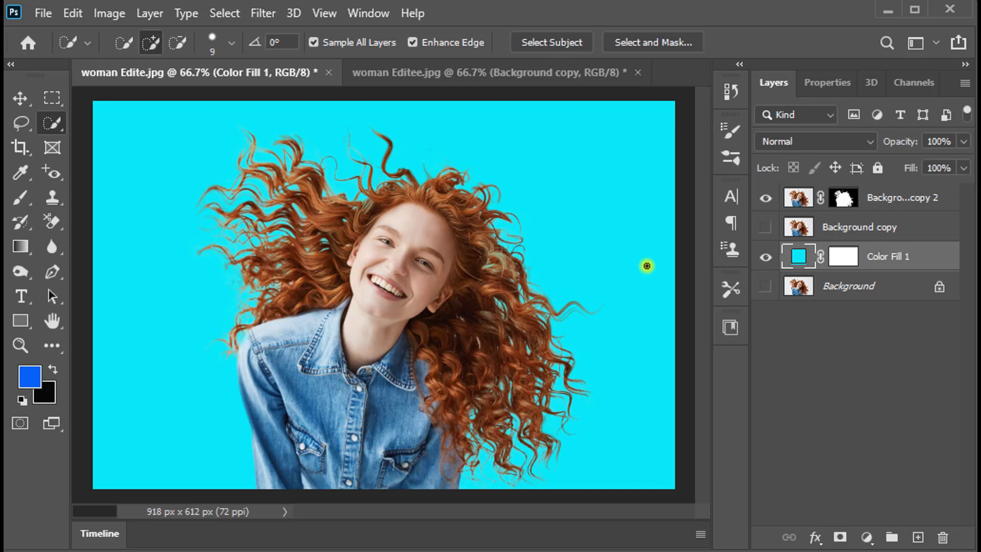
Place the desktop landscape image wallpaper2you_362751 above the color fill layer and enlarge it to cover the whole canvas.
left_click(887, 10)
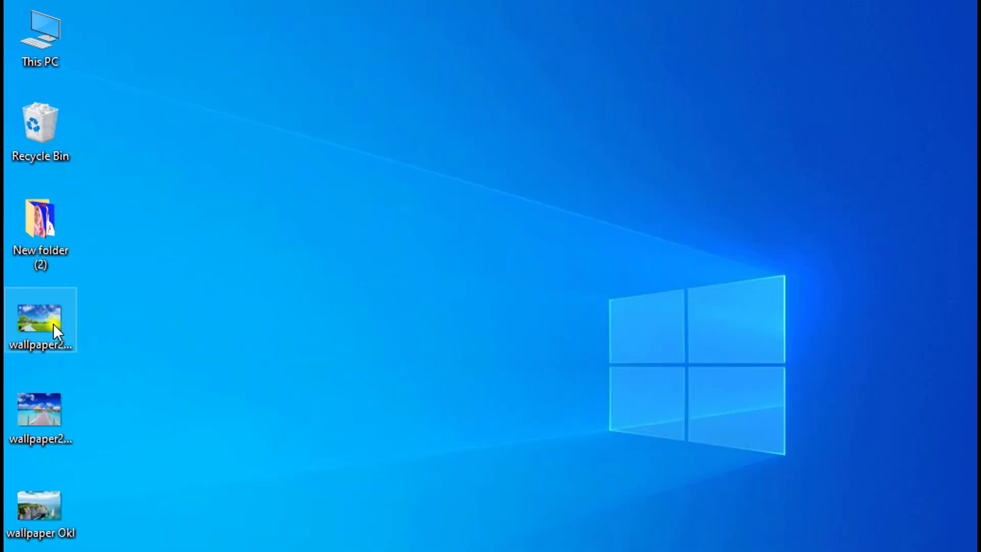
left_click_drag(45, 321, 510, 143)
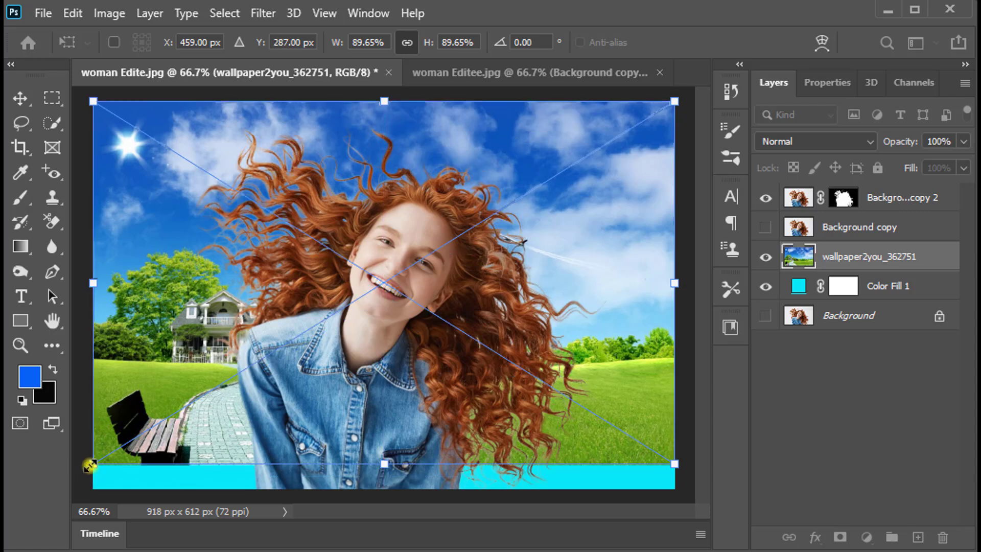
left_click_drag(674, 465, 714, 517)
key("Return")
key("w")
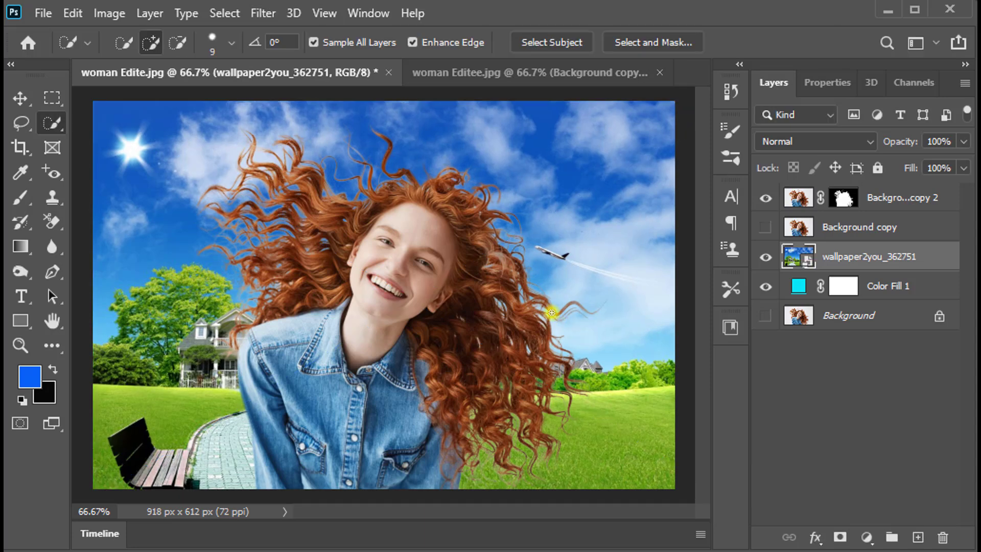